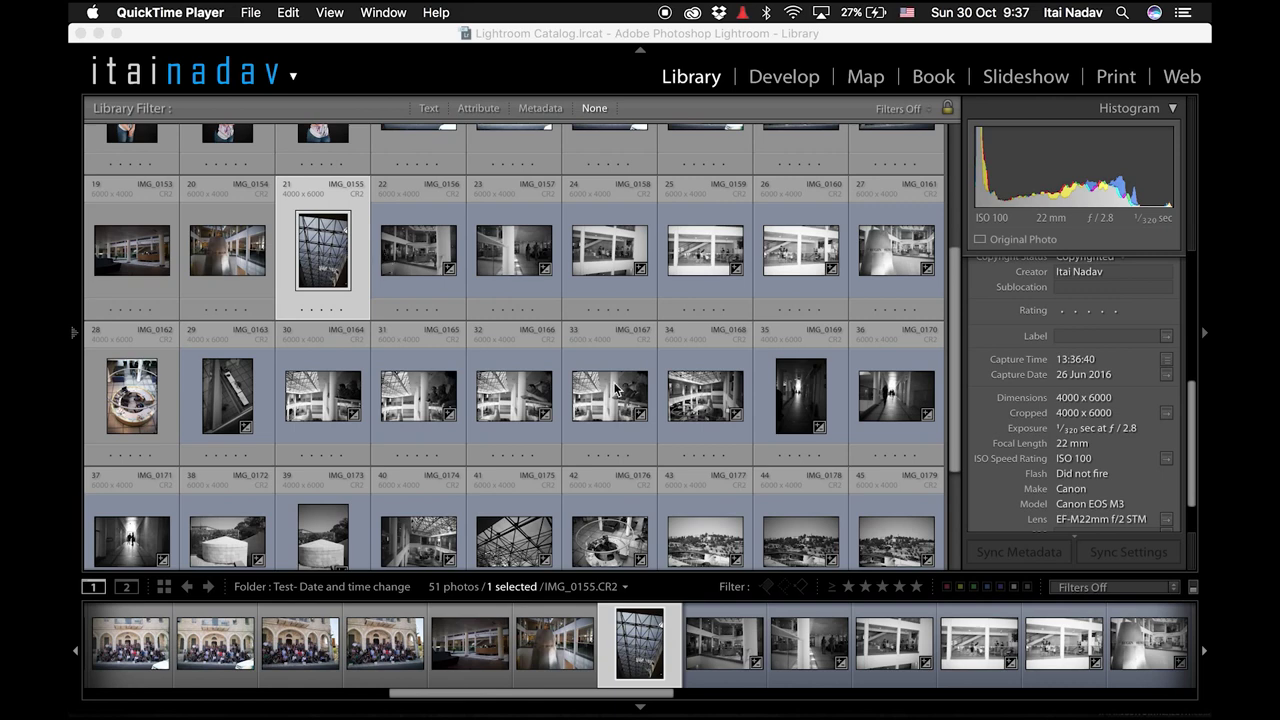
Select photos IMG_0153 through IMG_0185, then select IMG_0155 on its own
{"action": "scroll", "coordinate": [600, 380], "scroll_direction": "up", "scroll_amount": 1}
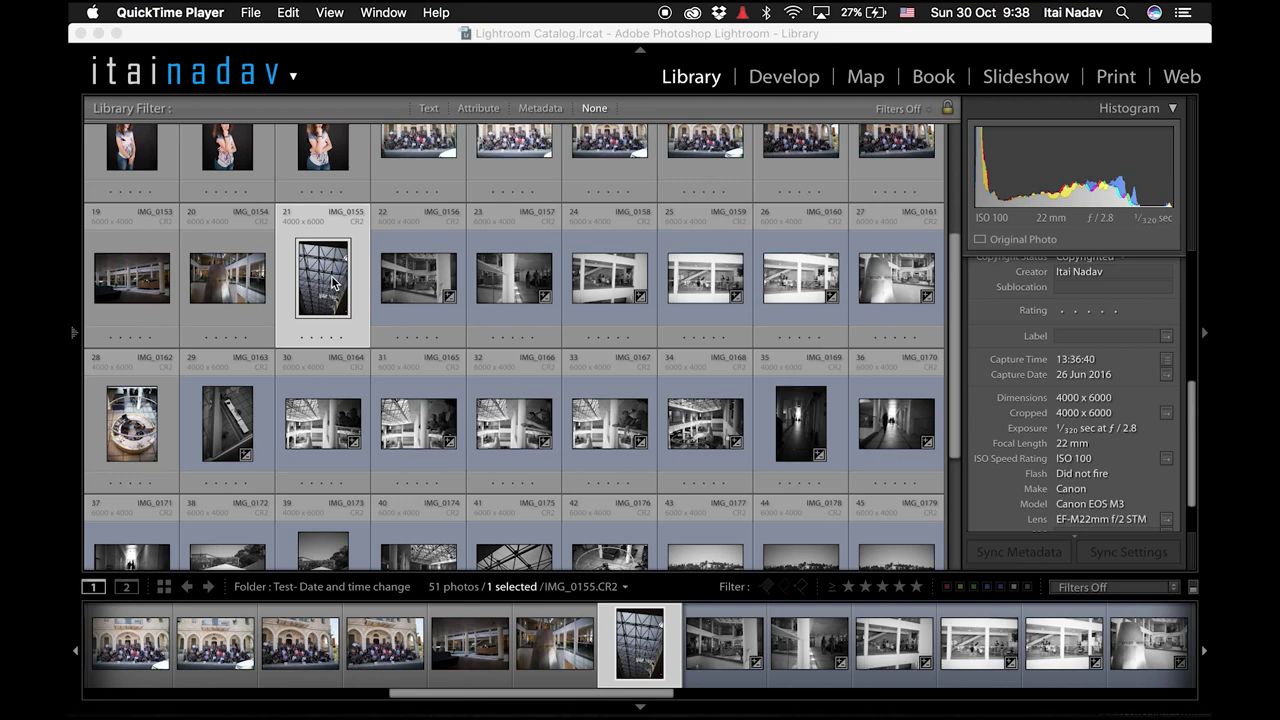
{"action": "scroll", "coordinate": [1012, 326], "scroll_direction": "up", "scroll_amount": 2}
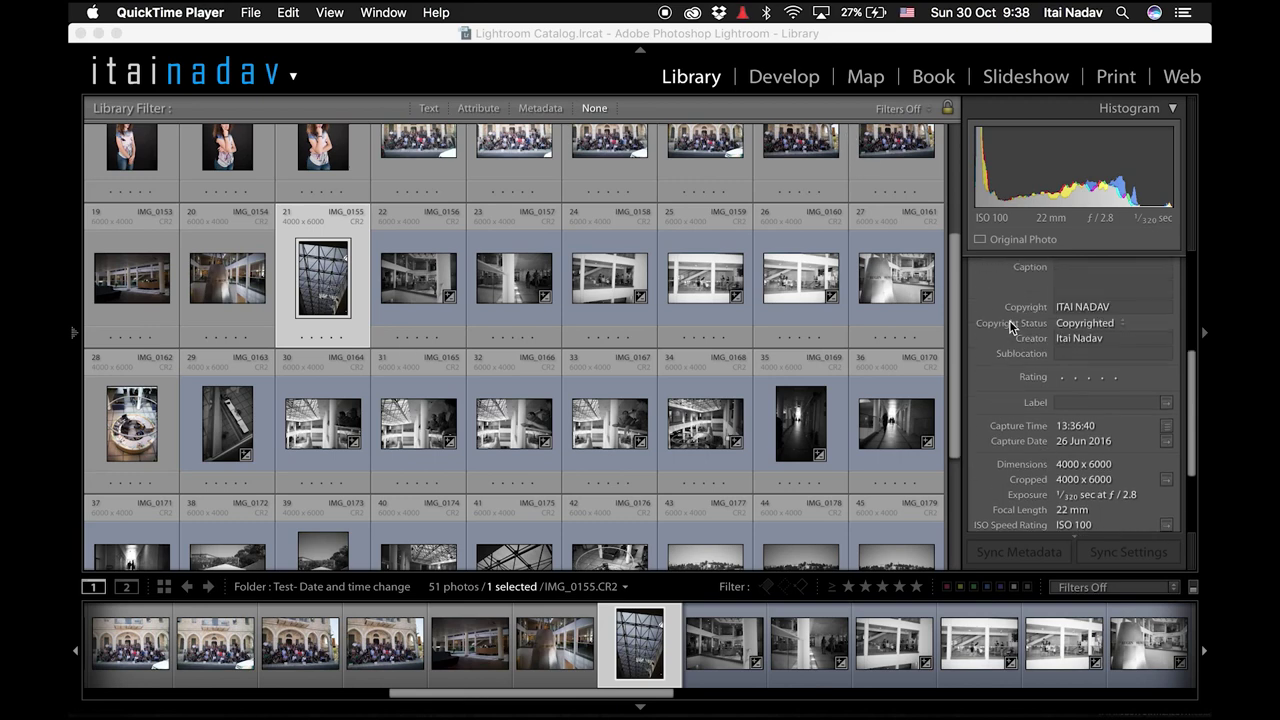
{"action": "scroll", "coordinate": [1012, 326], "scroll_direction": "up", "scroll_amount": 6}
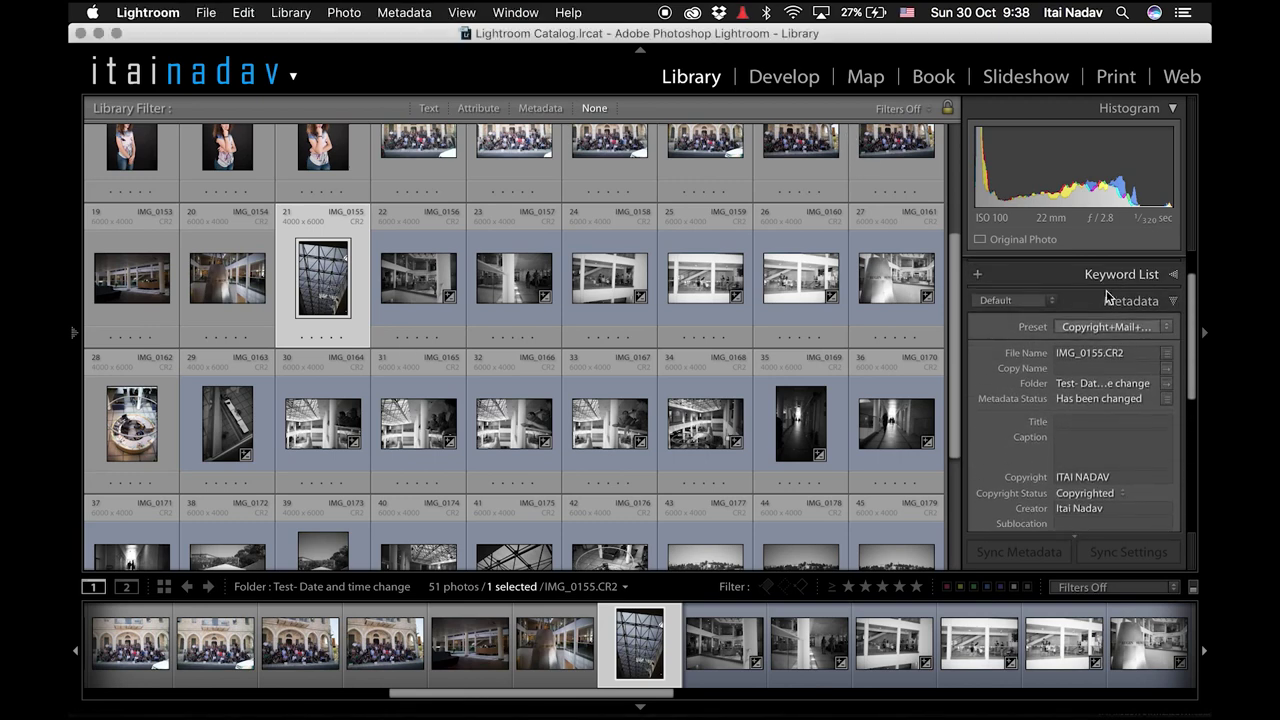
{"action": "scroll", "coordinate": [1110, 300], "scroll_direction": "down", "scroll_amount": 2}
{"action": "scroll", "coordinate": [1043, 360], "scroll_direction": "down", "scroll_amount": 4}
{"action": "scroll", "coordinate": [1020, 335], "scroll_direction": "down", "scroll_amount": 3}
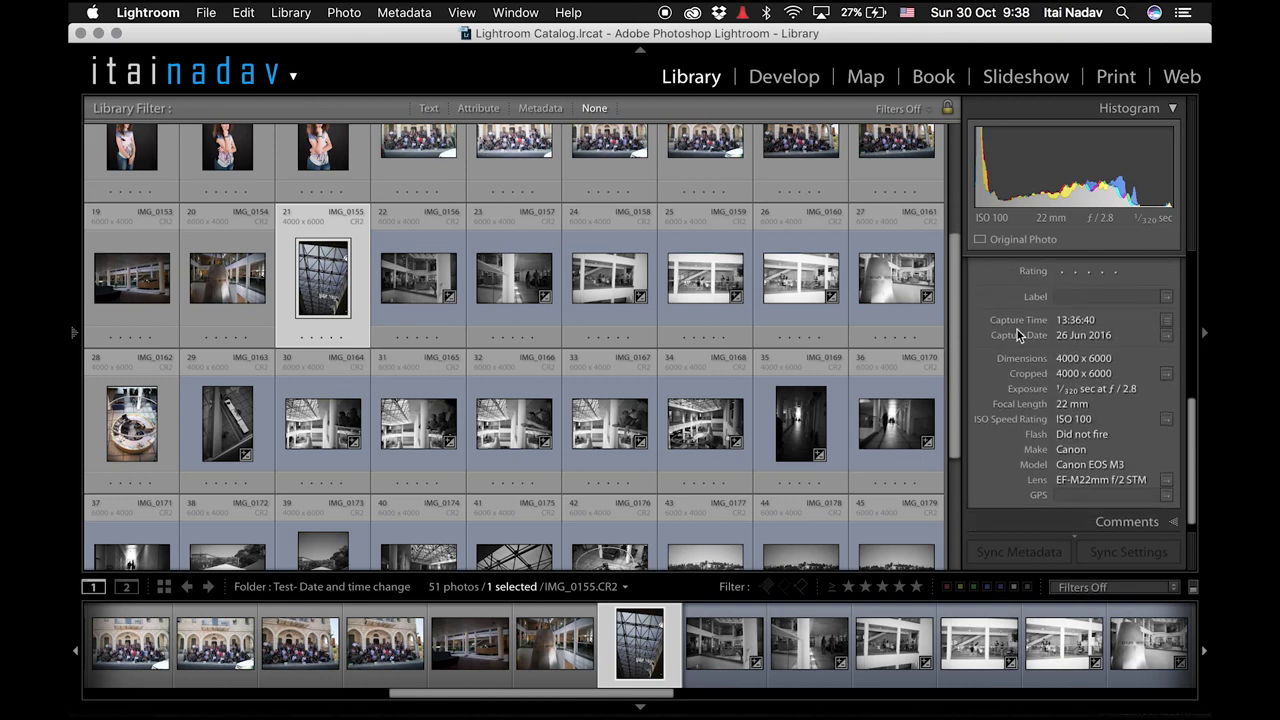
{"action": "mouse_move", "coordinate": [609, 278]}
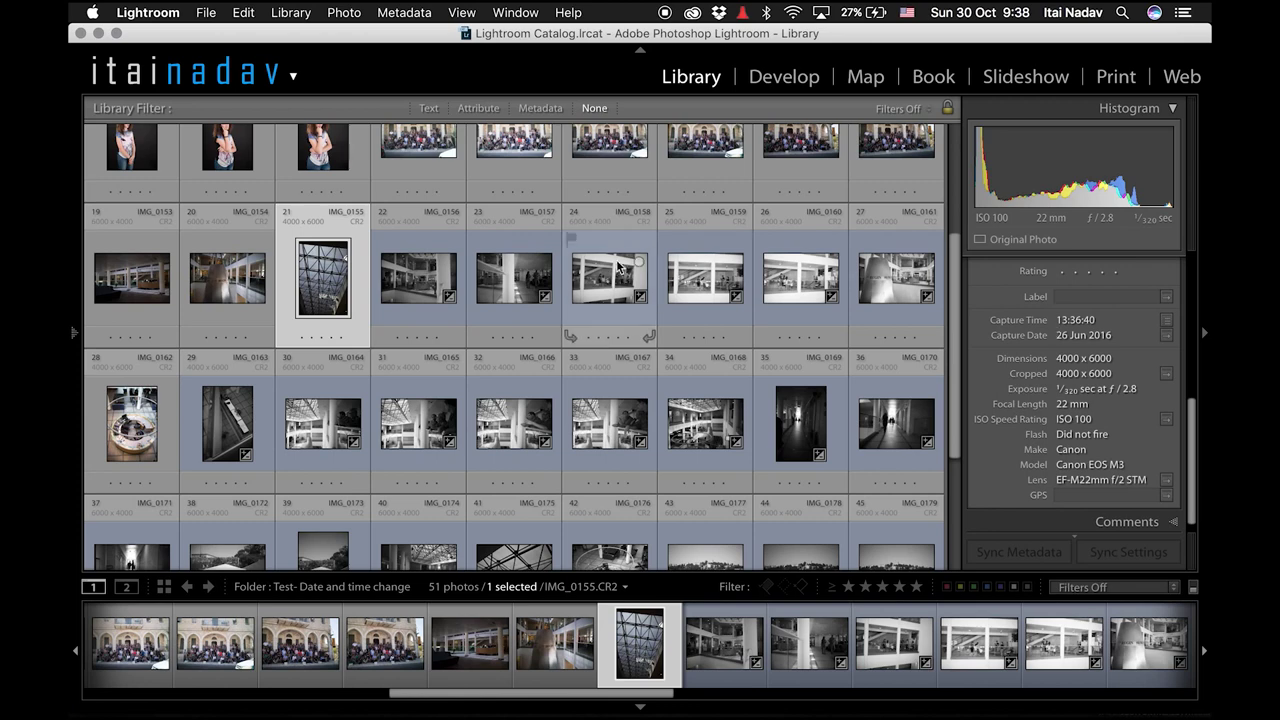
{"action": "left_click", "coordinate": [145, 287]}
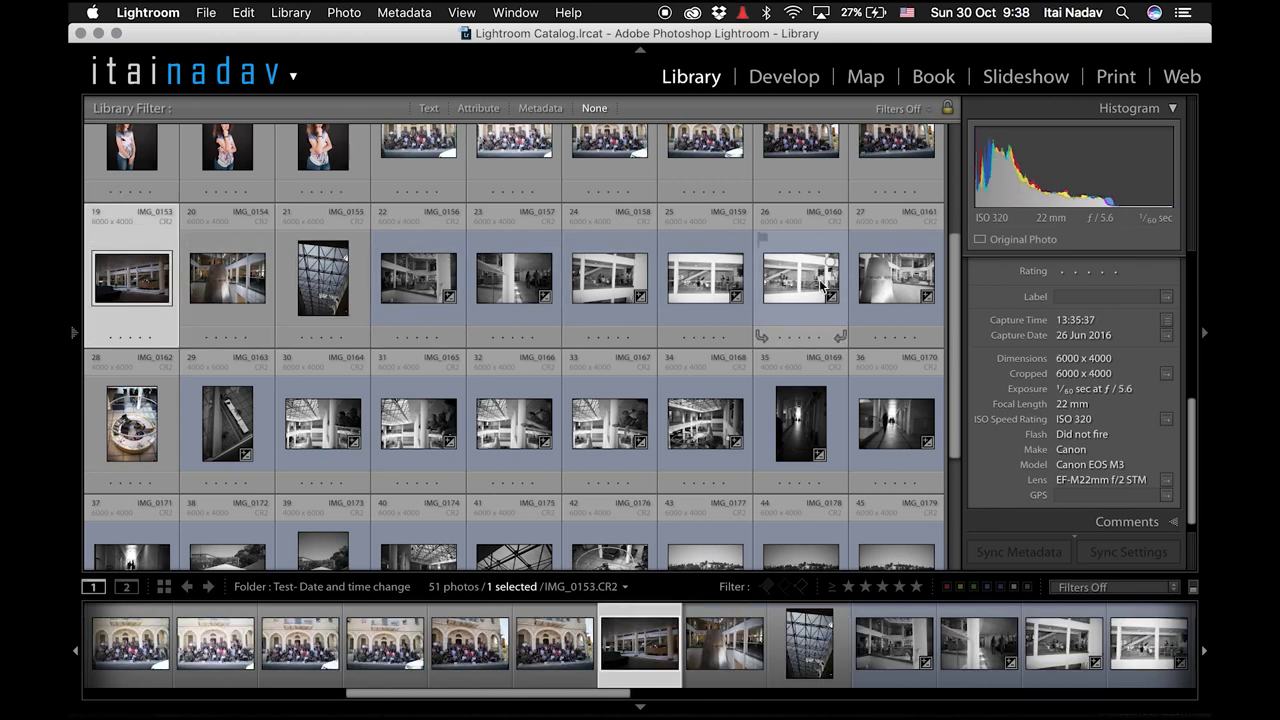
{"action": "left_click_drag", "start_coordinate": [955, 249], "coordinate": [947, 421]}
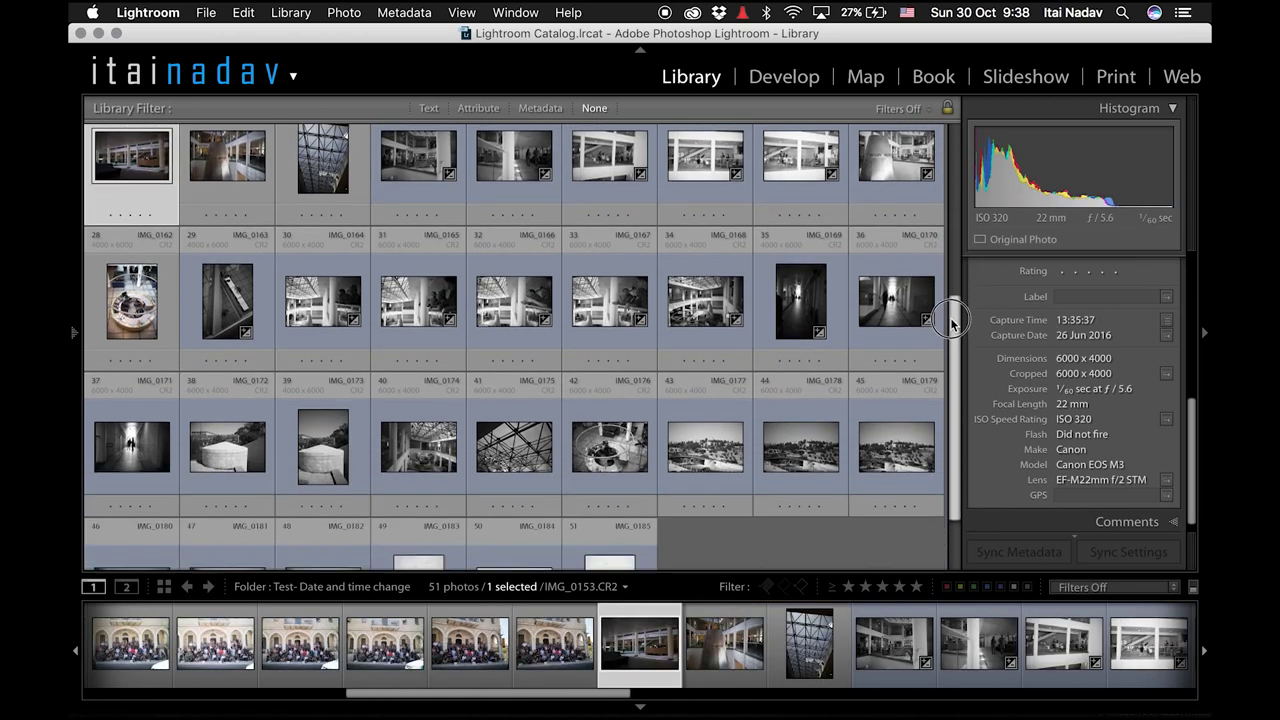
{"action": "left_click", "coordinate": [647, 499], "text": "shift"}
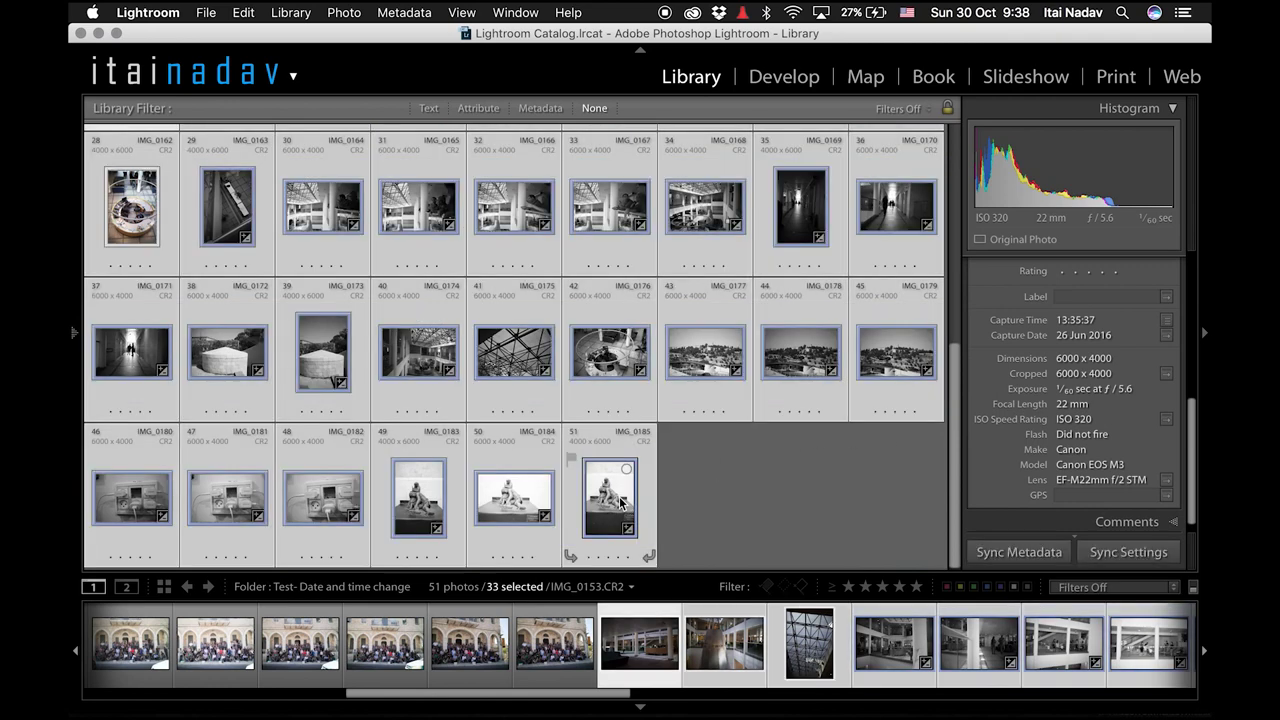
{"action": "scroll", "coordinate": [620, 502], "scroll_direction": "up", "scroll_amount": 5}
{"action": "scroll", "coordinate": [620, 502], "scroll_direction": "up", "scroll_amount": 2}
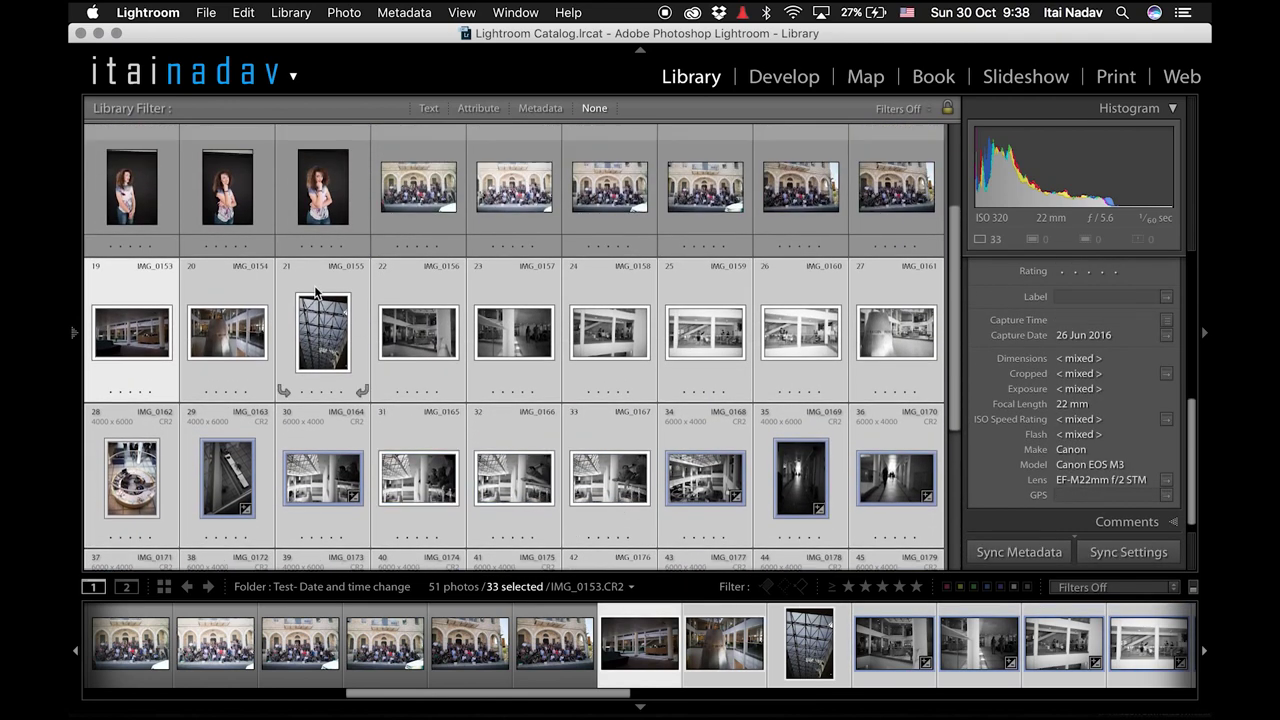
{"action": "left_click", "coordinate": [283, 362]}
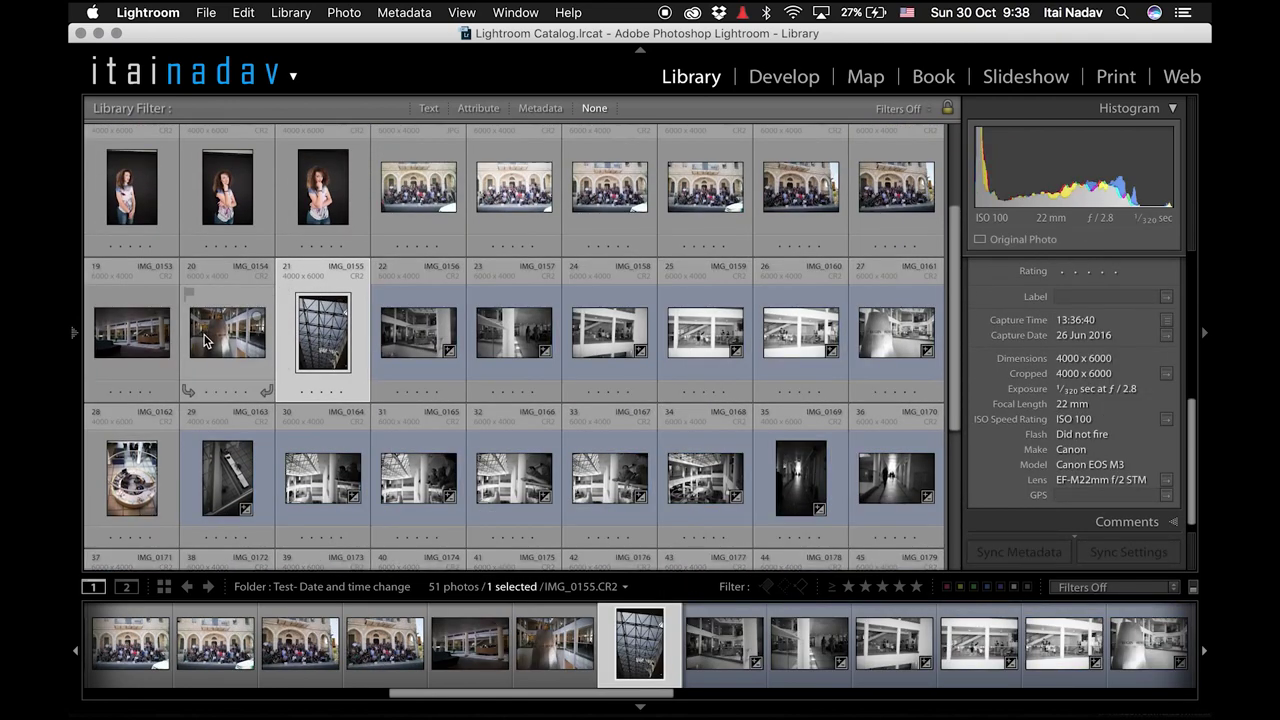
Reselect the 33 photos IMG_0153–IMG_0185 and make IMG_0155 the reference photo
{"action": "left_click", "coordinate": [137, 345]}
{"action": "scroll", "coordinate": [345, 418], "scroll_direction": "down", "scroll_amount": 3}
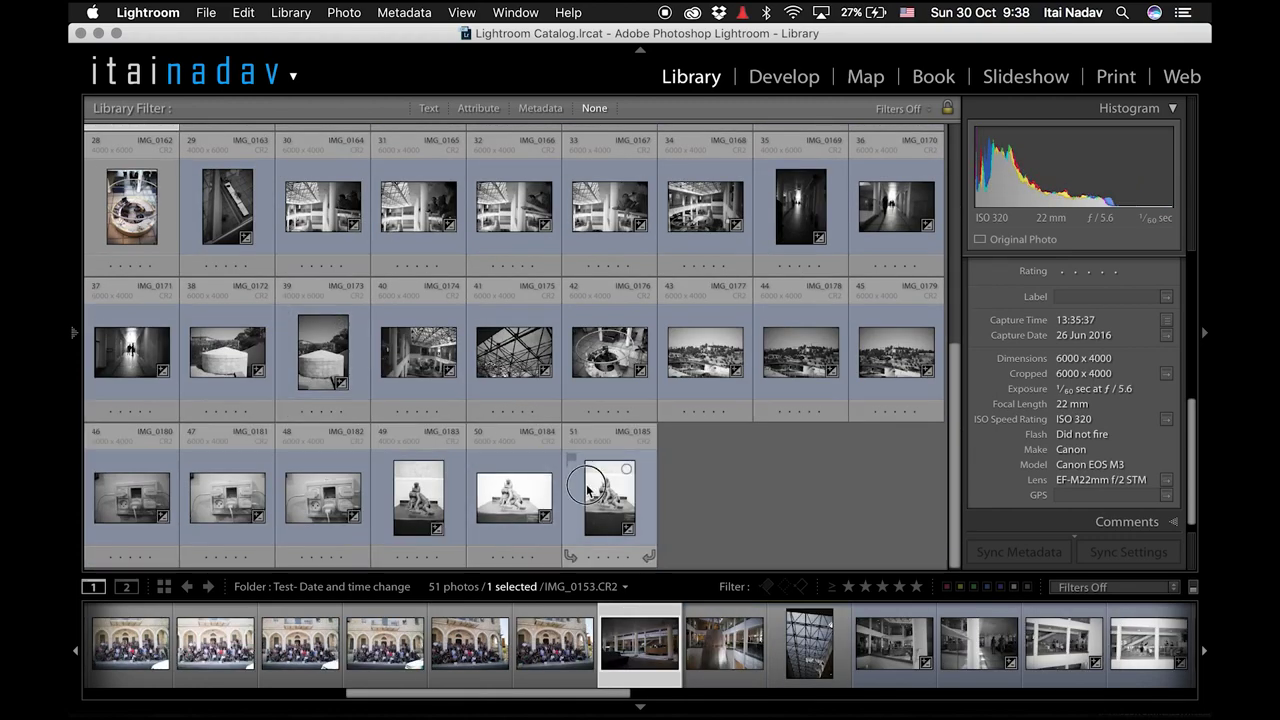
{"action": "left_click", "coordinate": [600, 485], "text": "shift"}
{"action": "scroll", "coordinate": [237, 233], "scroll_direction": "up", "scroll_amount": 3}
{"action": "scroll", "coordinate": [237, 233], "scroll_direction": "up", "scroll_amount": 1}
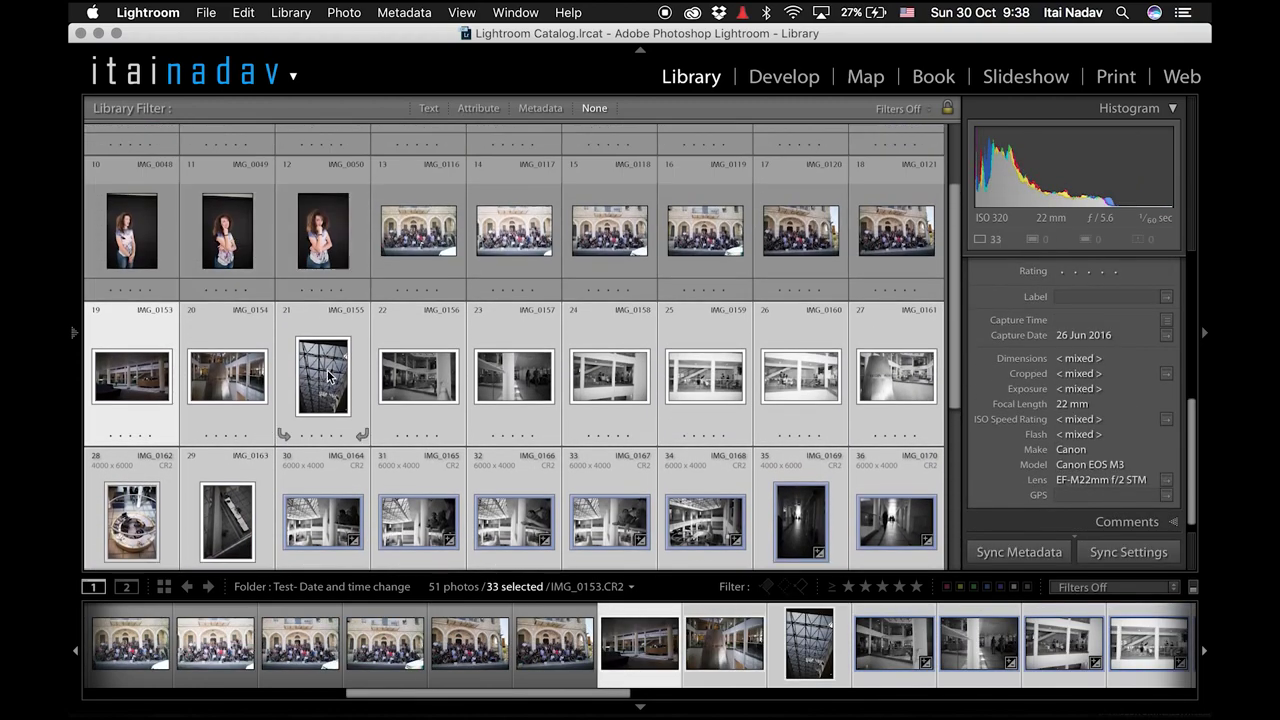
{"action": "left_click", "coordinate": [323, 376]}
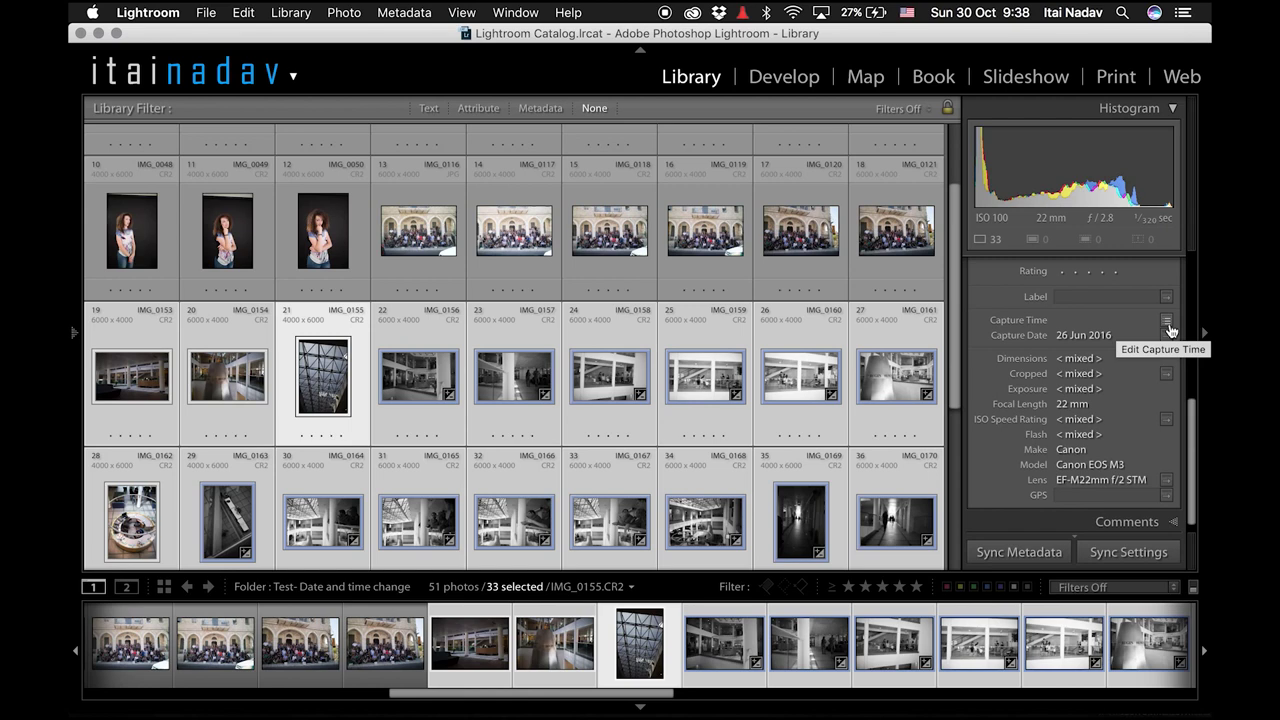
In Edit Capture Time, lower the corrected time from 13:36:40 to 12:36:40 on 26/06/2016
{"action": "left_click", "coordinate": [1167, 320]}
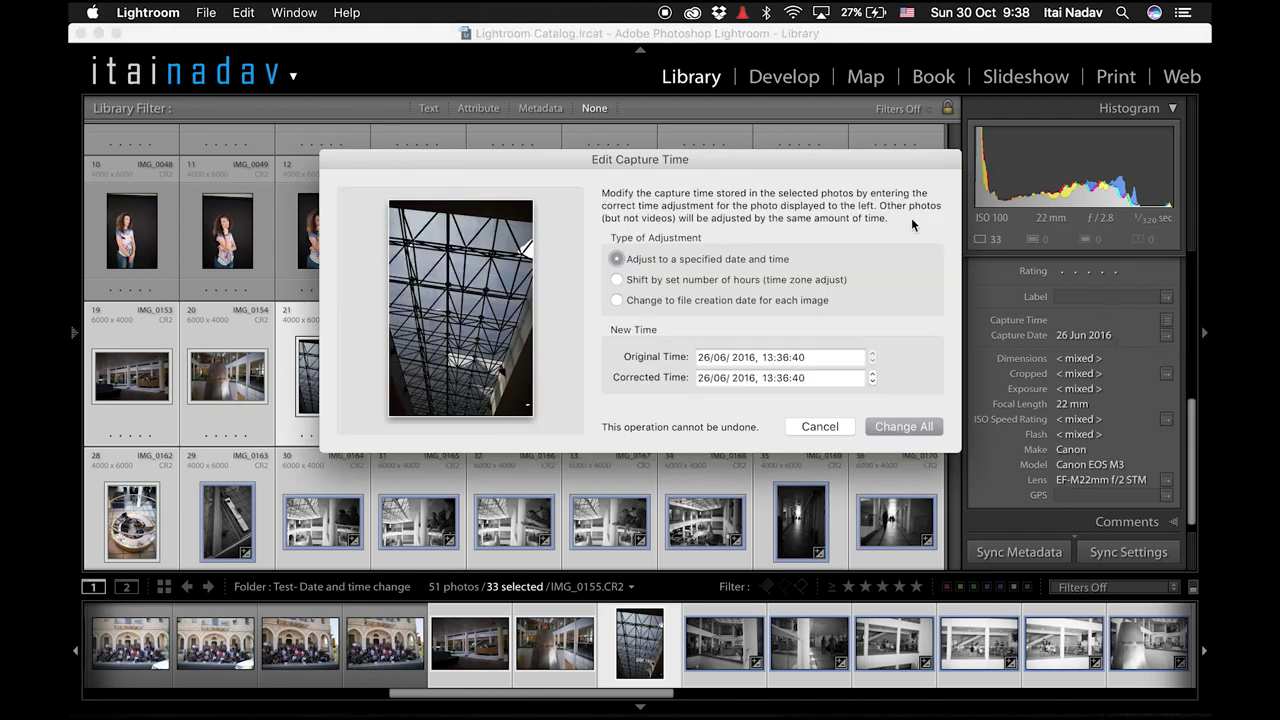
{"action": "left_click_drag", "start_coordinate": [892, 167], "coordinate": [900, 163]}
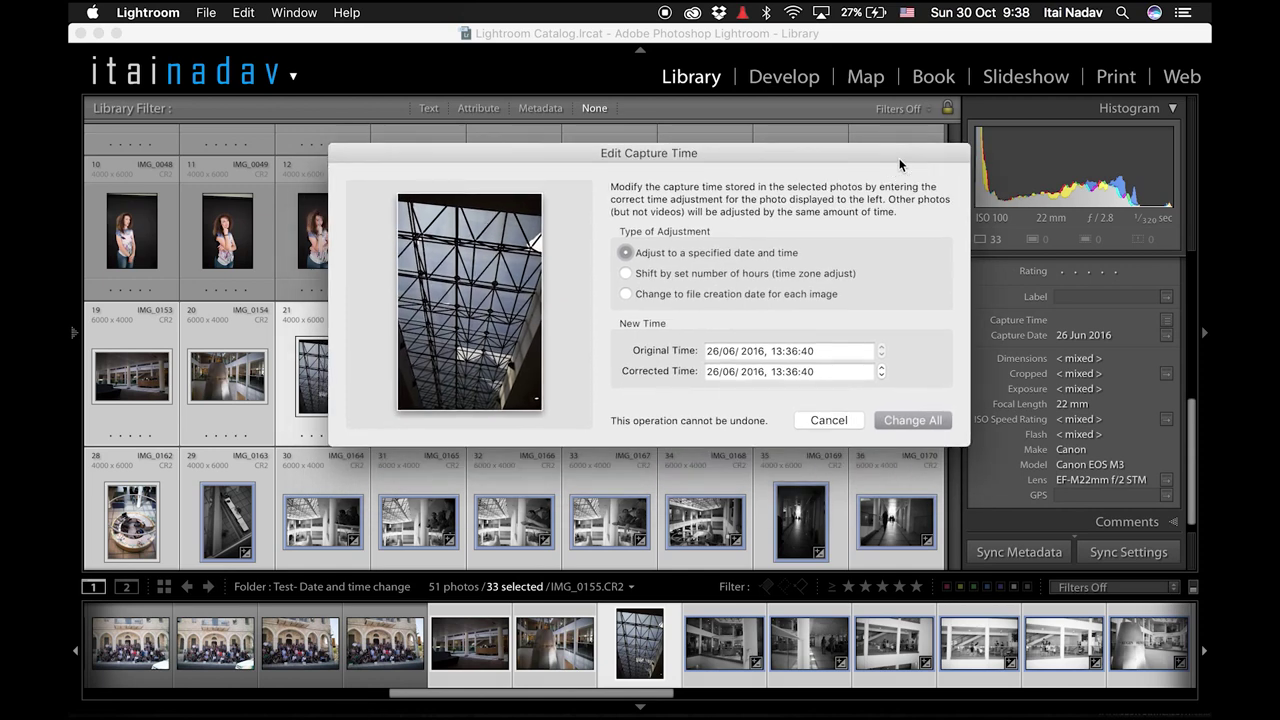
{"action": "left_click_drag", "start_coordinate": [756, 160], "coordinate": [743, 130]}
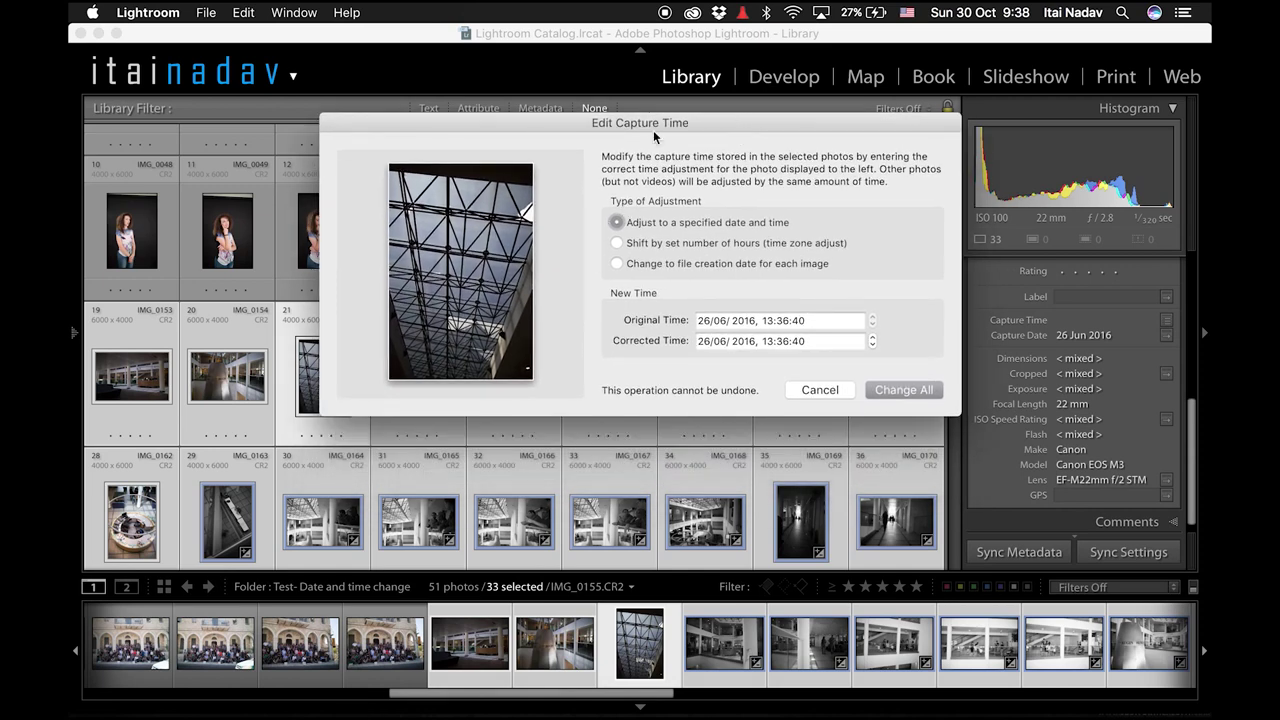
{"action": "left_click_drag", "start_coordinate": [653, 130], "coordinate": [613, 86]}
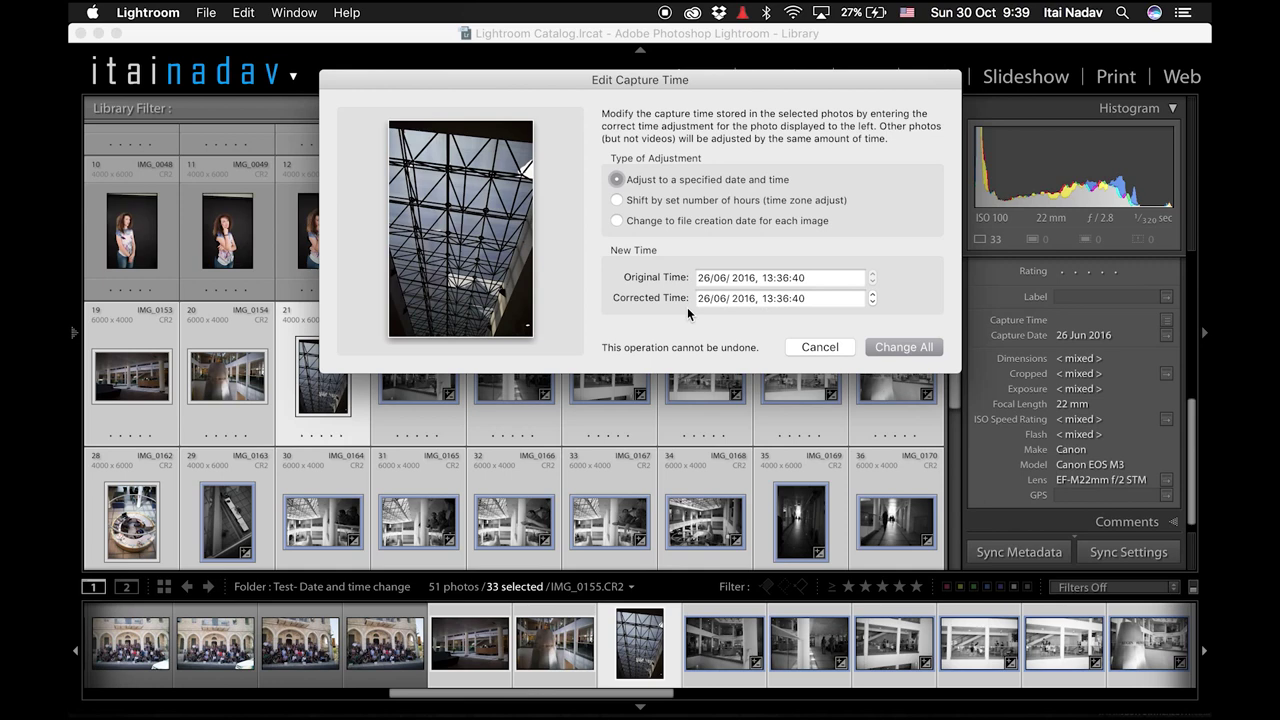
{"action": "left_click", "coordinate": [769, 299]}
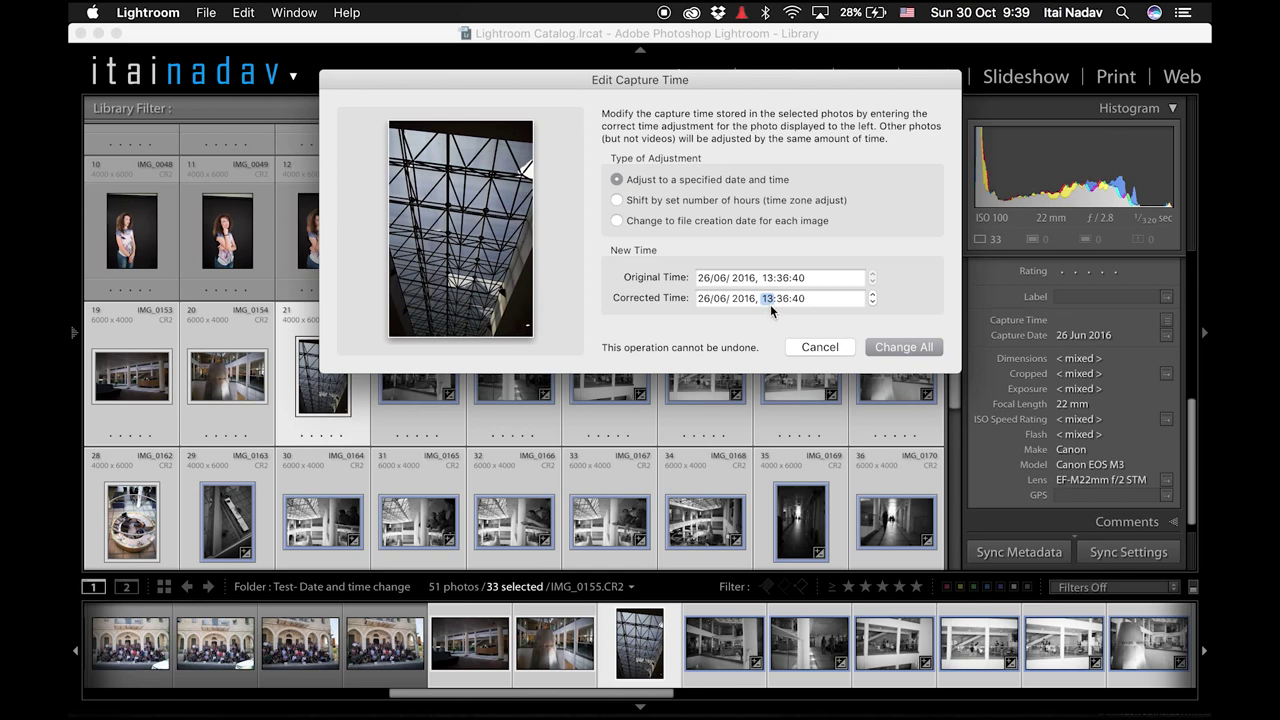
{"action": "left_click", "coordinate": [871, 302]}
Apply the one-hour shift to all 33 photos, then check IMG_0155 and IMG_0168
{"action": "left_click", "coordinate": [914, 348]}
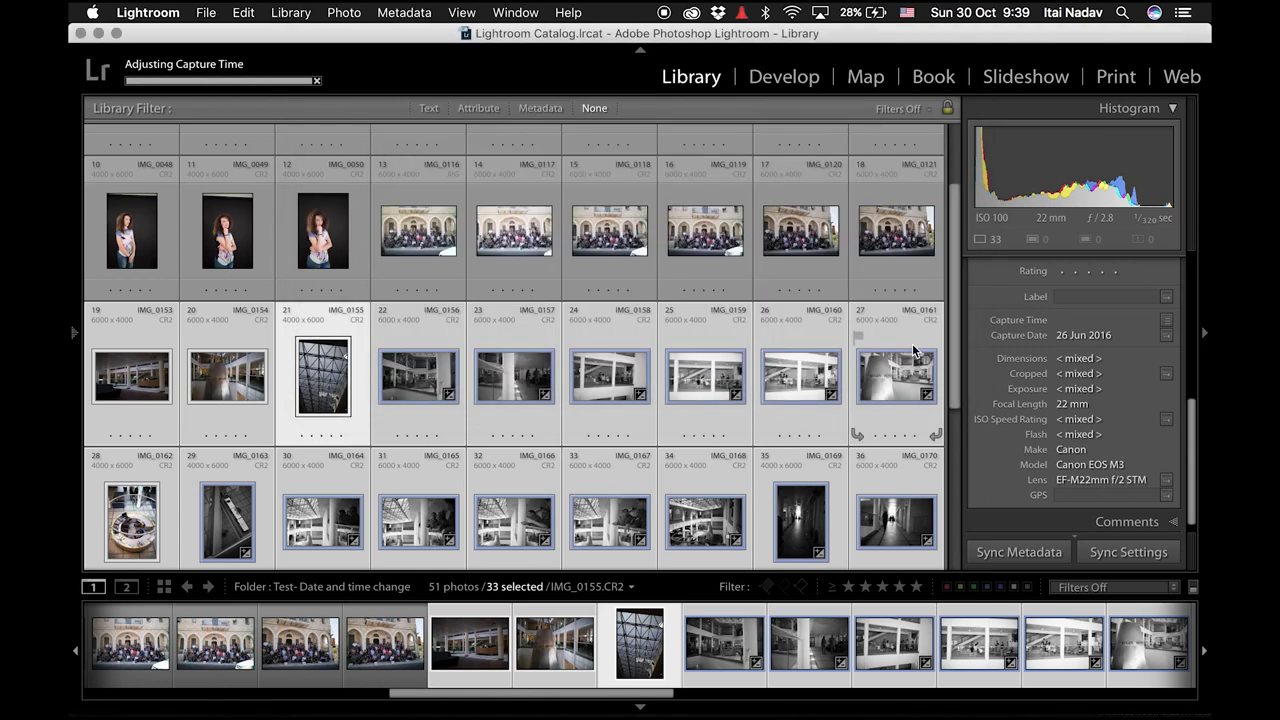
{"action": "left_click", "coordinate": [321, 338]}
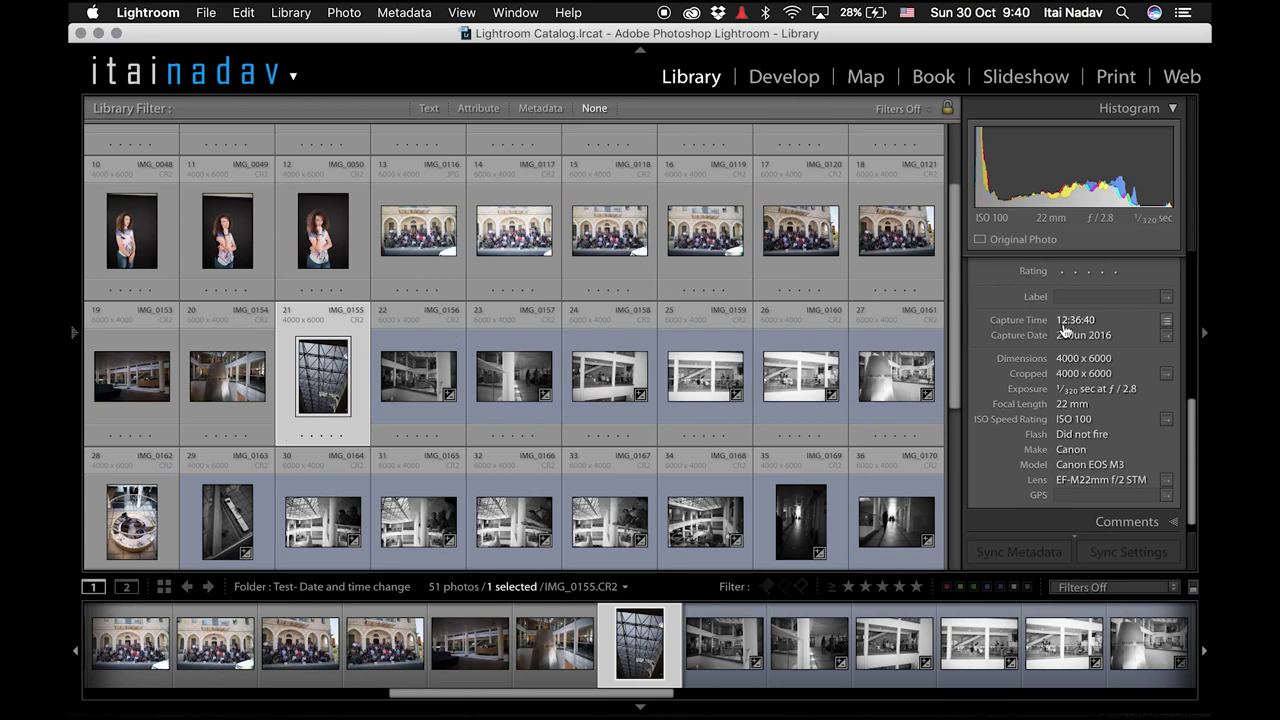
{"action": "left_click", "coordinate": [692, 522]}
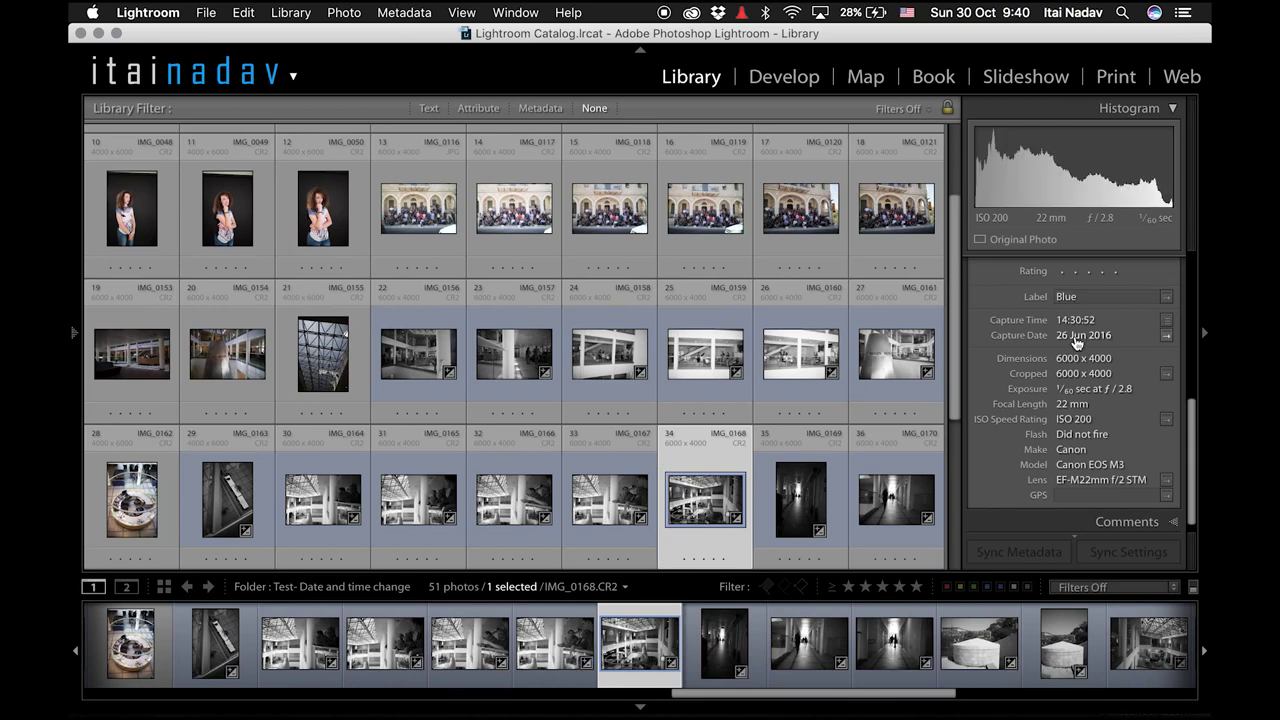
Step from IMG_0155 through IMG_0157 to IMG_0177, checking their updated capture times
{"action": "left_click", "coordinate": [345, 366]}
{"action": "key", "text": "Right"}
{"action": "key", "text": "Right"}
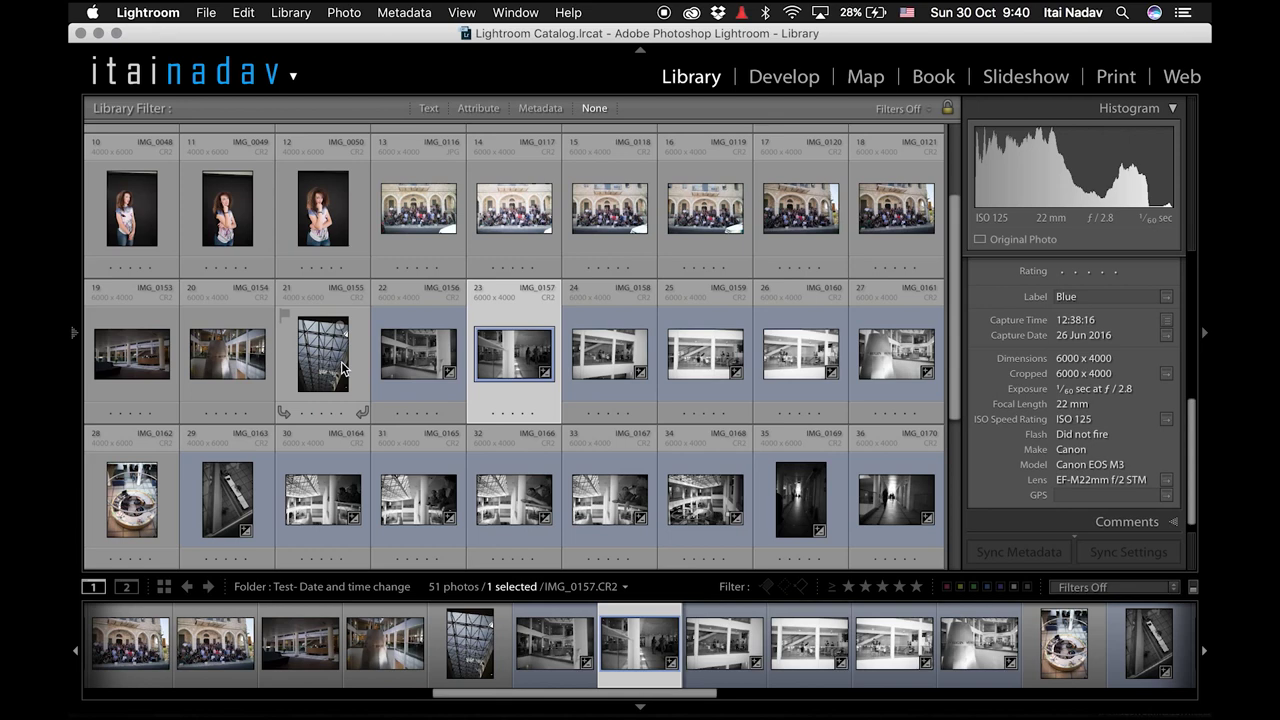
{"action": "key", "text": "Right"}
{"action": "key", "text": "Right"}
{"action": "key", "text": "Down"}
{"action": "key", "text": "Down"}
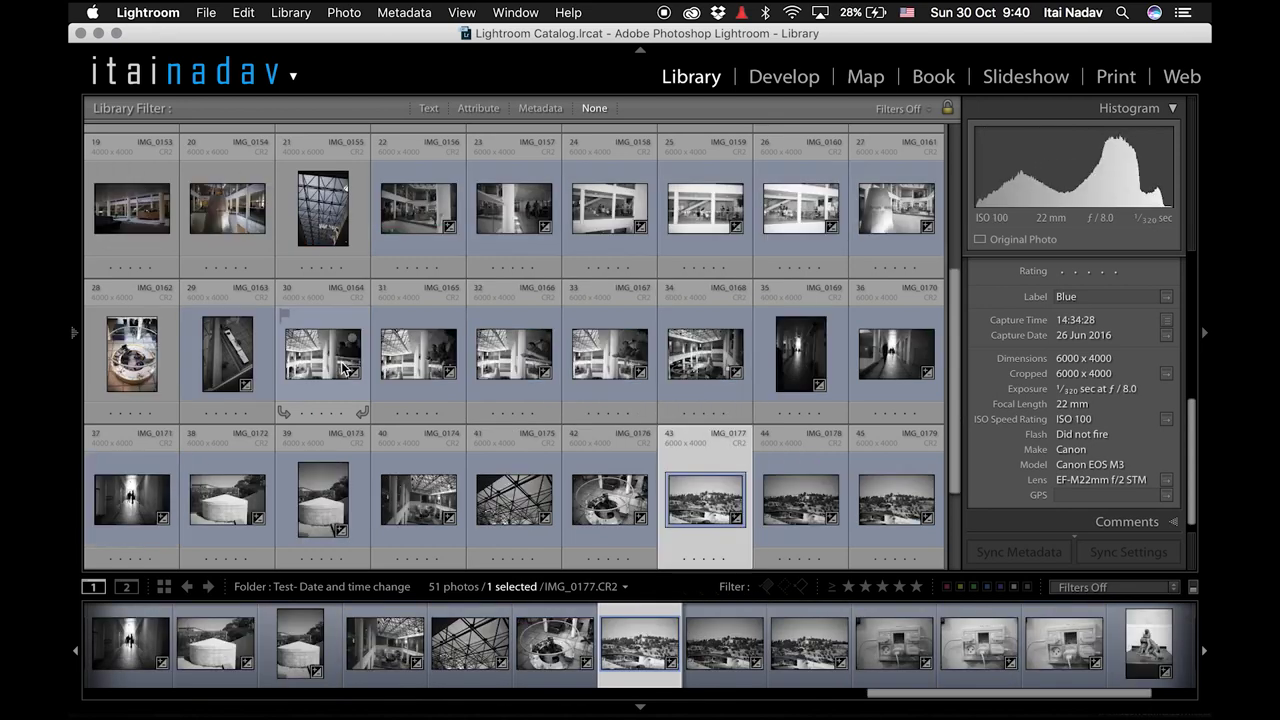